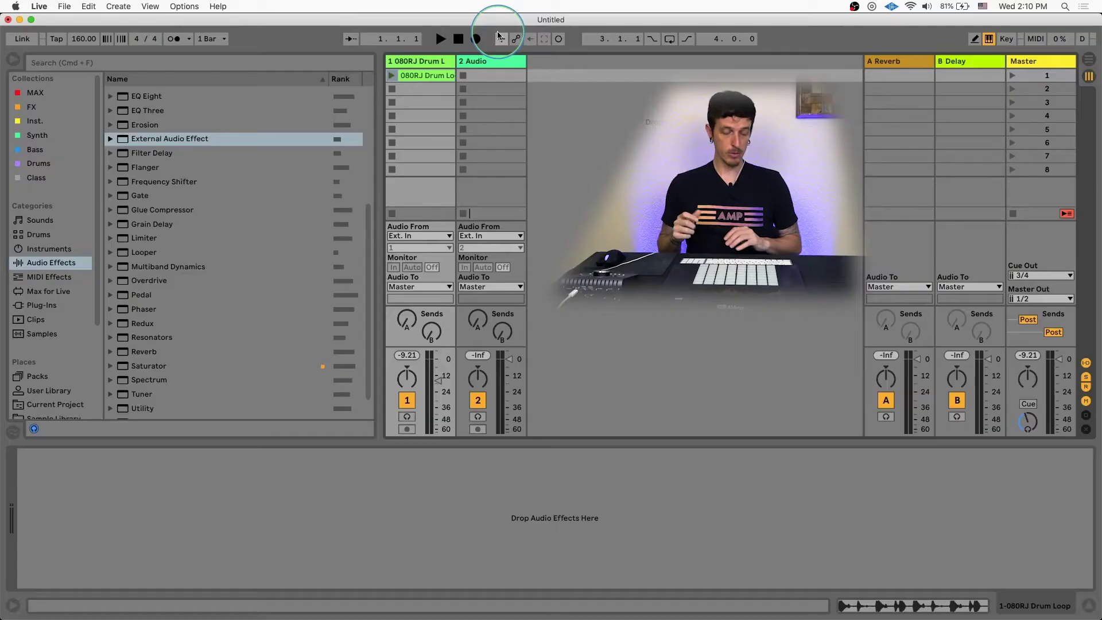
# Step: In Audio Preferences, choose Universal Audio Thunderbolt as the audio output device and open Output Config
pyautogui.click(497, 87)
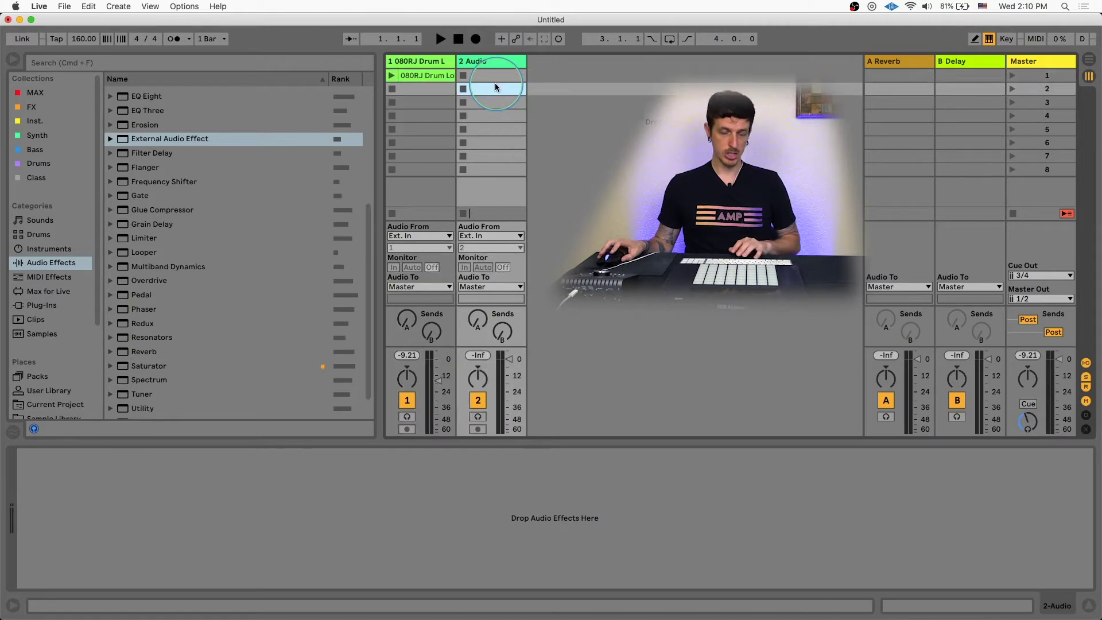
pyautogui.press('super+comma')
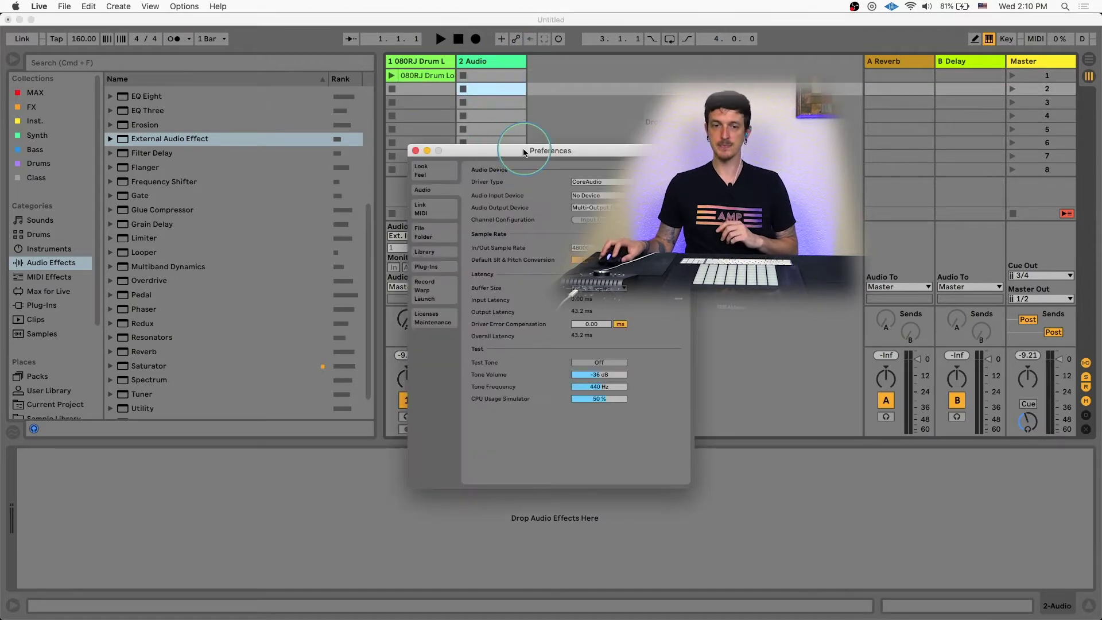
pyautogui.moveTo(522, 148); pyautogui.dragTo(364, 114)
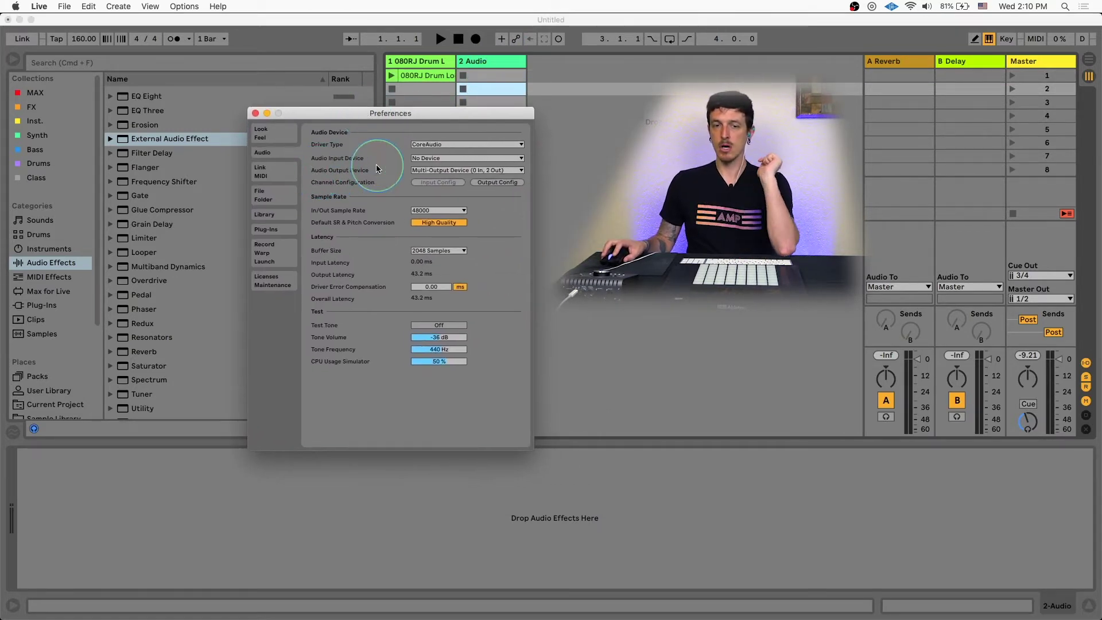
pyautogui.click(447, 171)
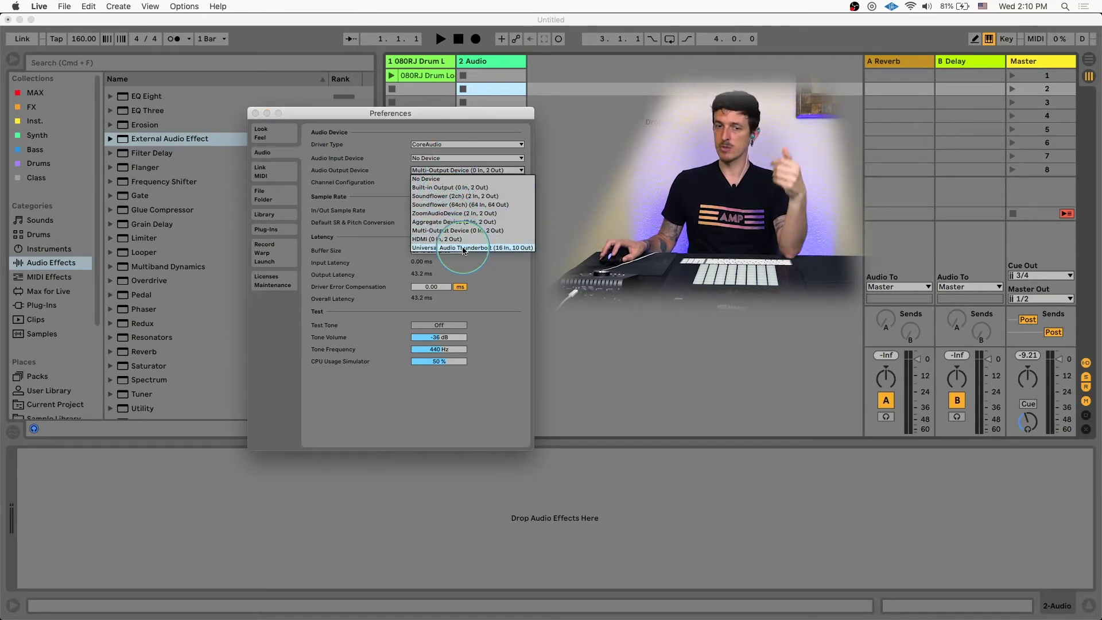
pyautogui.click(431, 249)
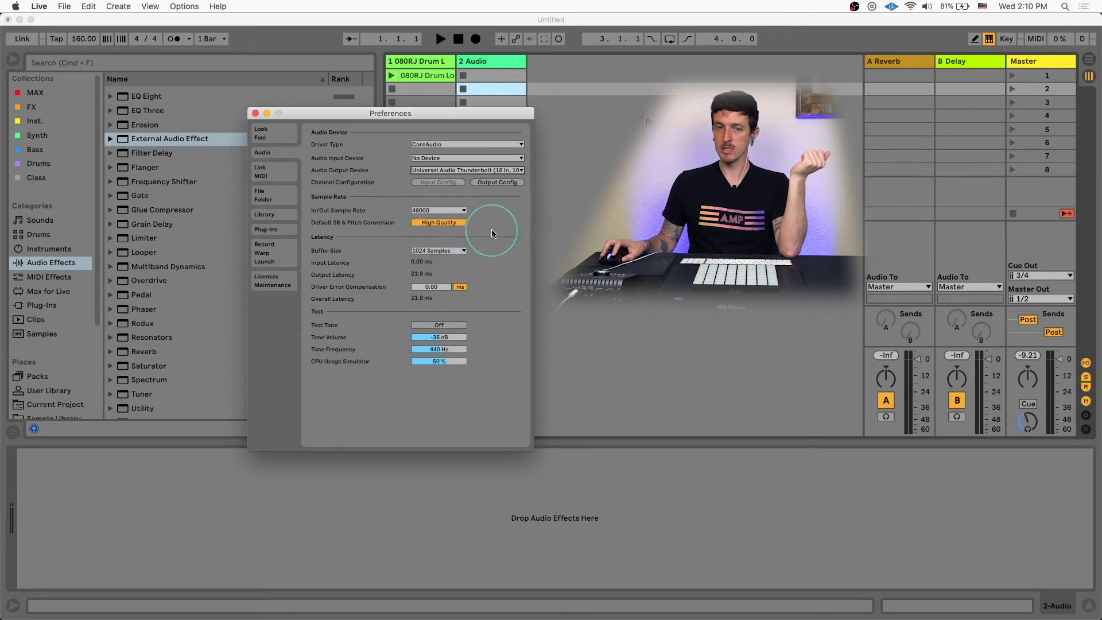
pyautogui.click(490, 182)
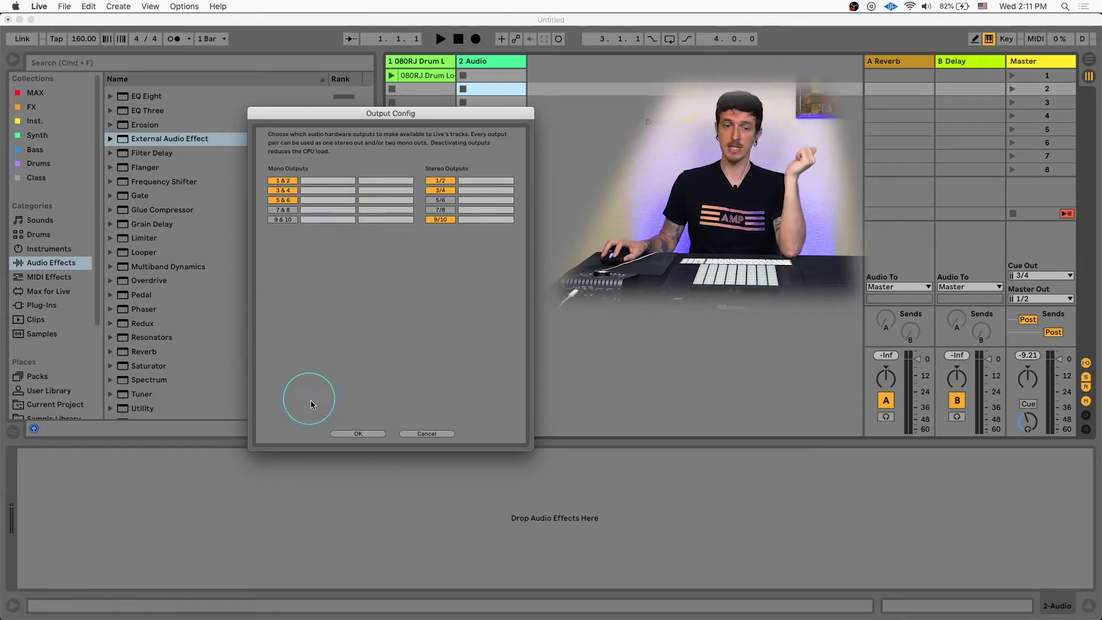
# Step: Confirm Output Config, switch the audio output back to Multi-Output Device, and close Preferences
pyautogui.click(359, 434)
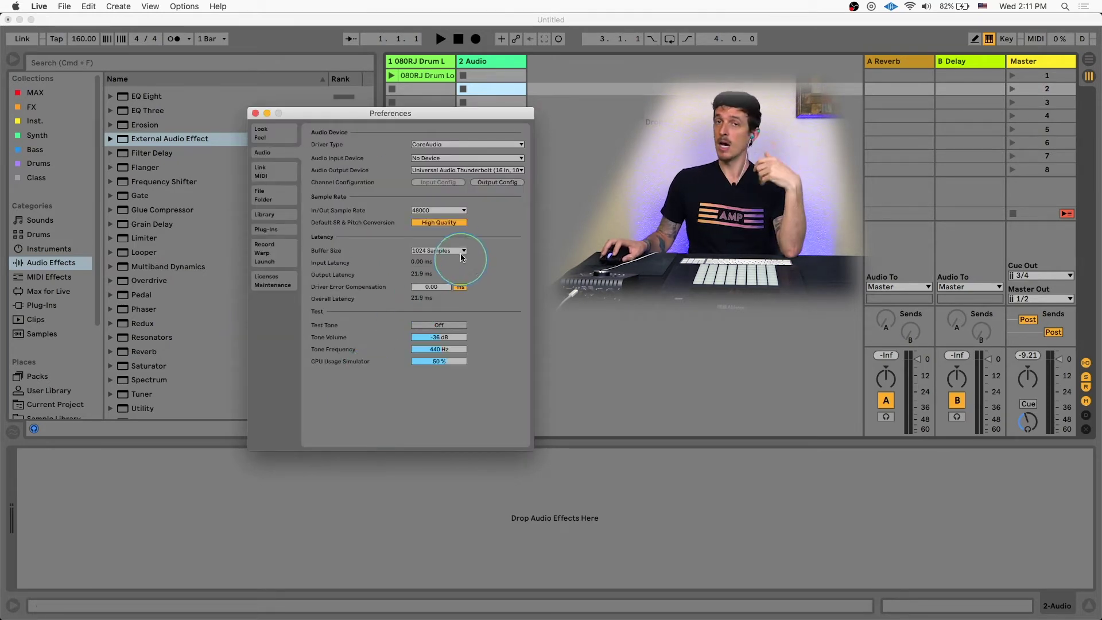
pyautogui.click(450, 171)
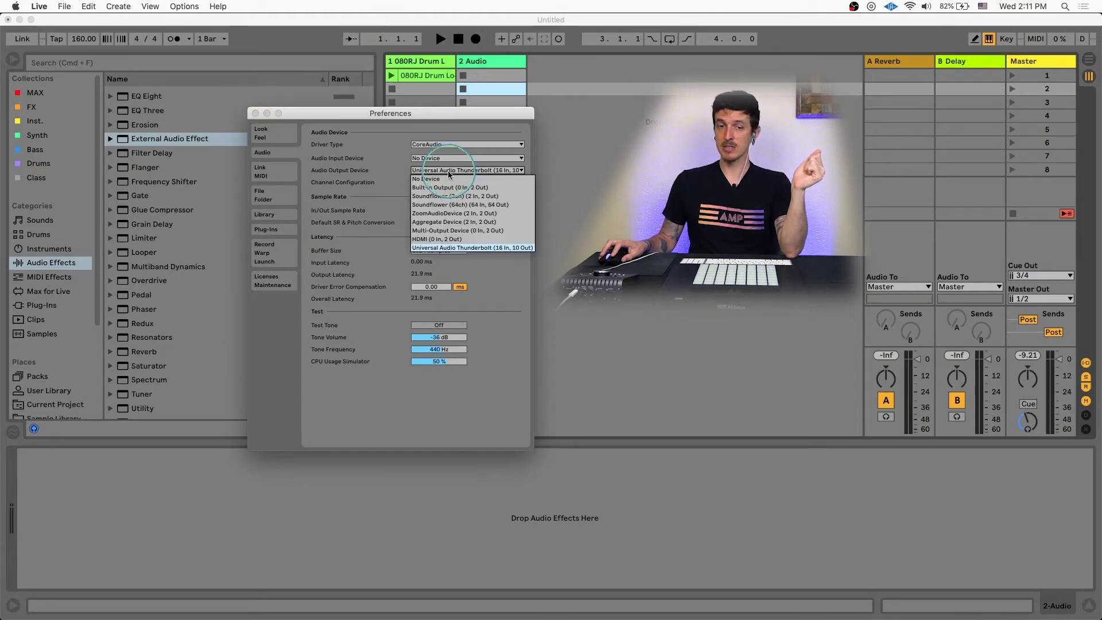
pyautogui.click(460, 231)
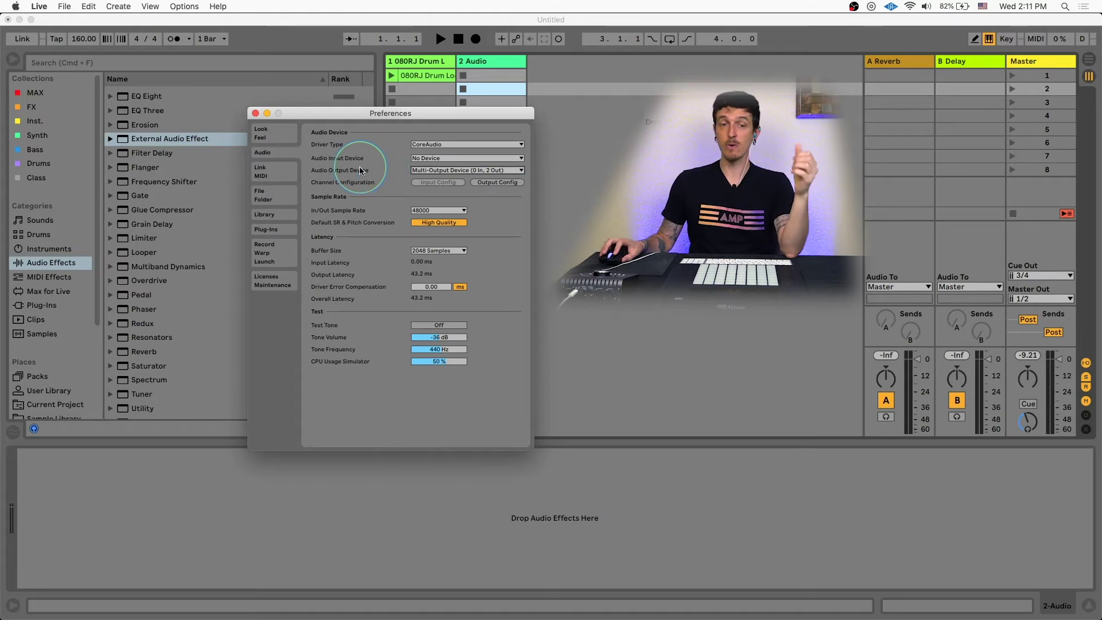
pyautogui.click(255, 113)
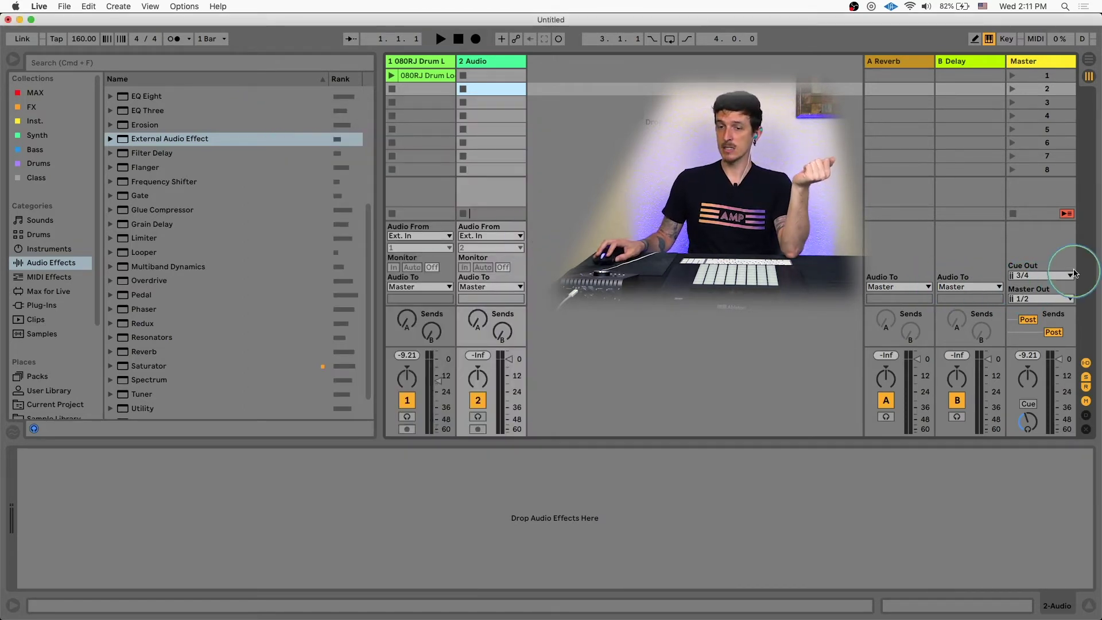
# Step: Keep Master Out on 1/2 and route Cue Out to 3/4 after briefly trying 1/2
pyautogui.click(1046, 300)
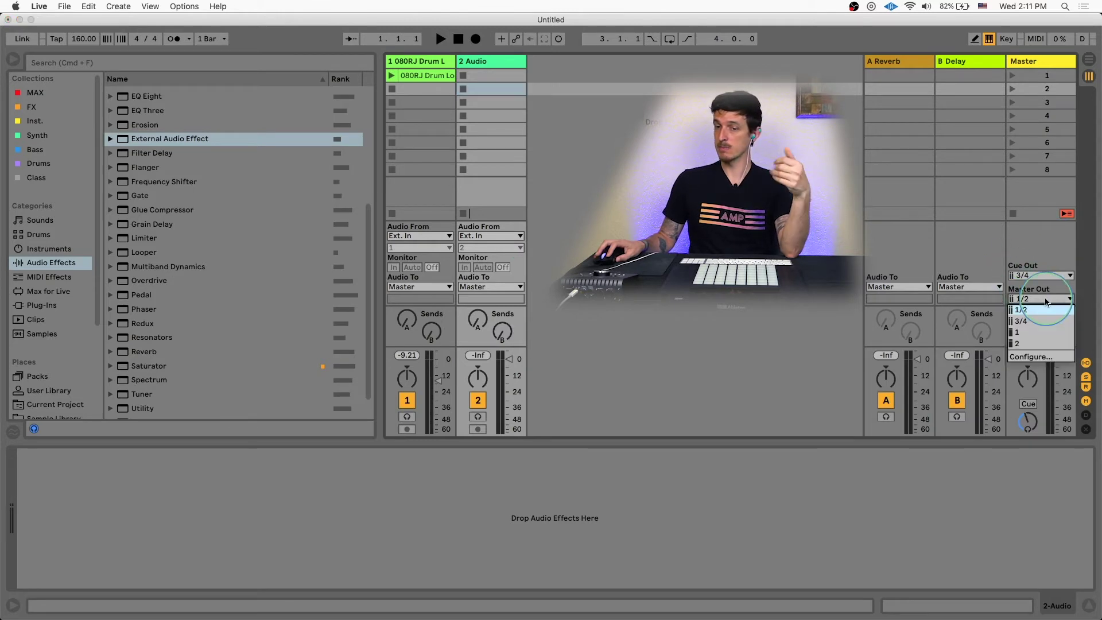
pyautogui.click(1046, 302)
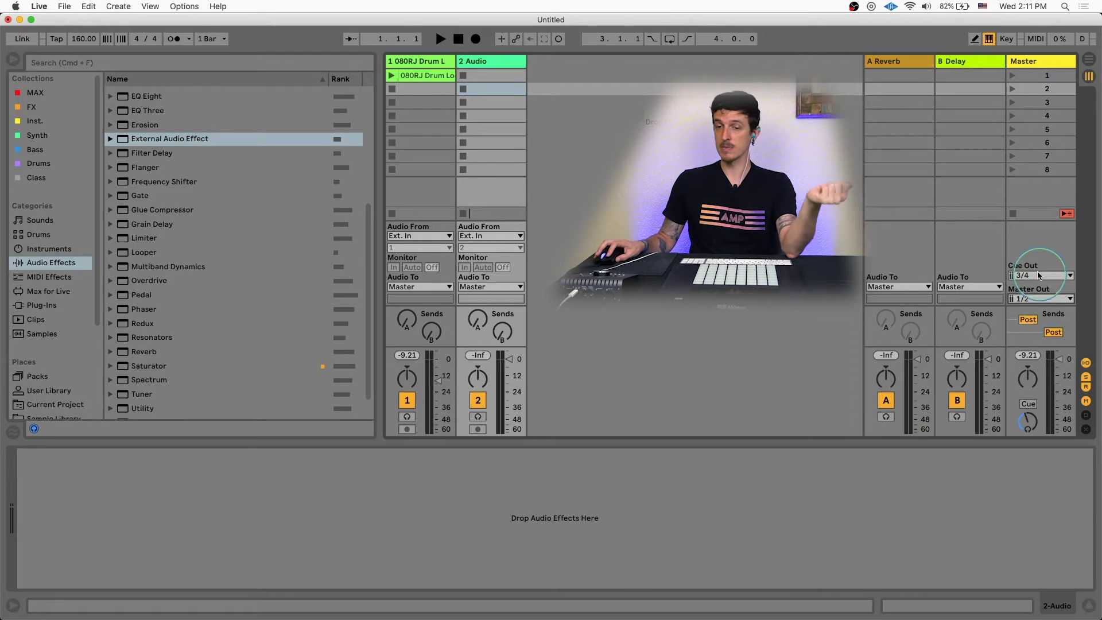
pyautogui.click(1036, 277)
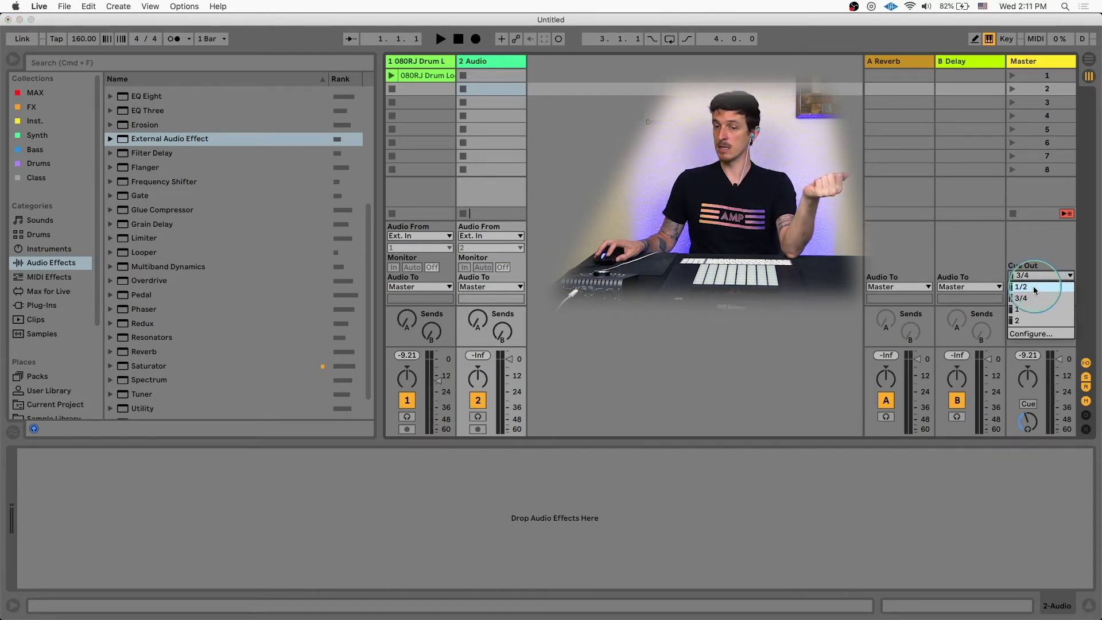
pyautogui.click(1030, 287)
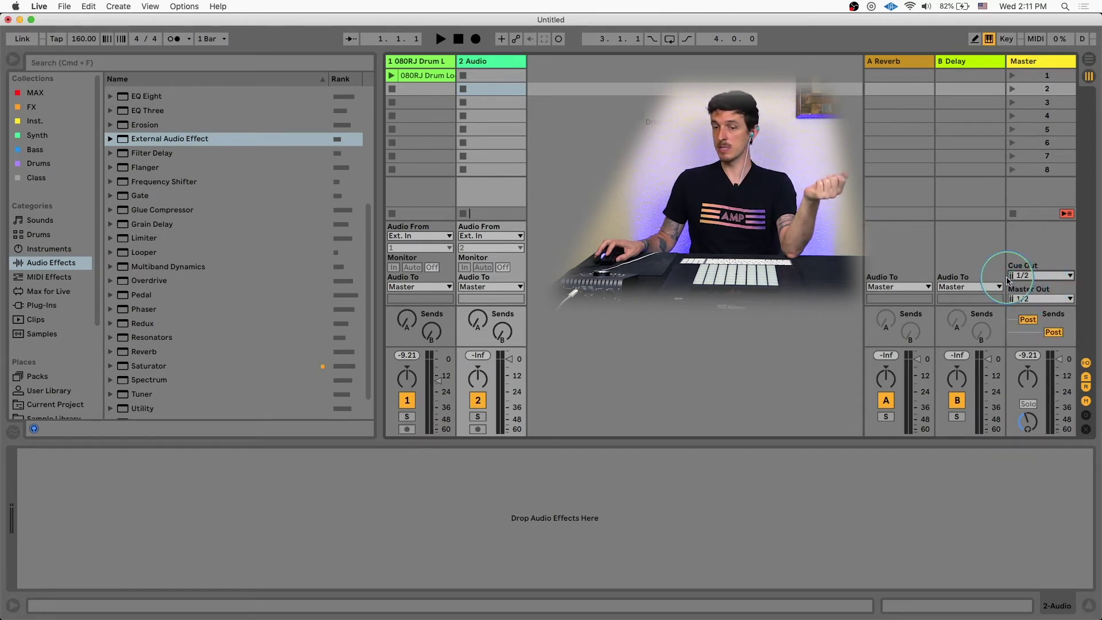
pyautogui.click(1038, 278)
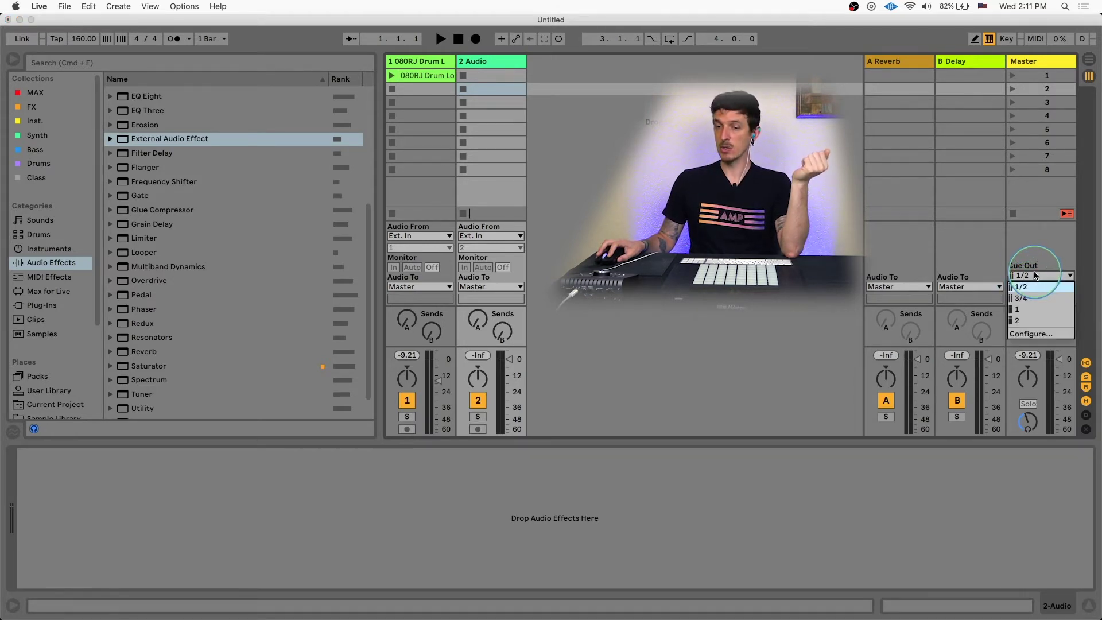
pyautogui.click(1041, 298)
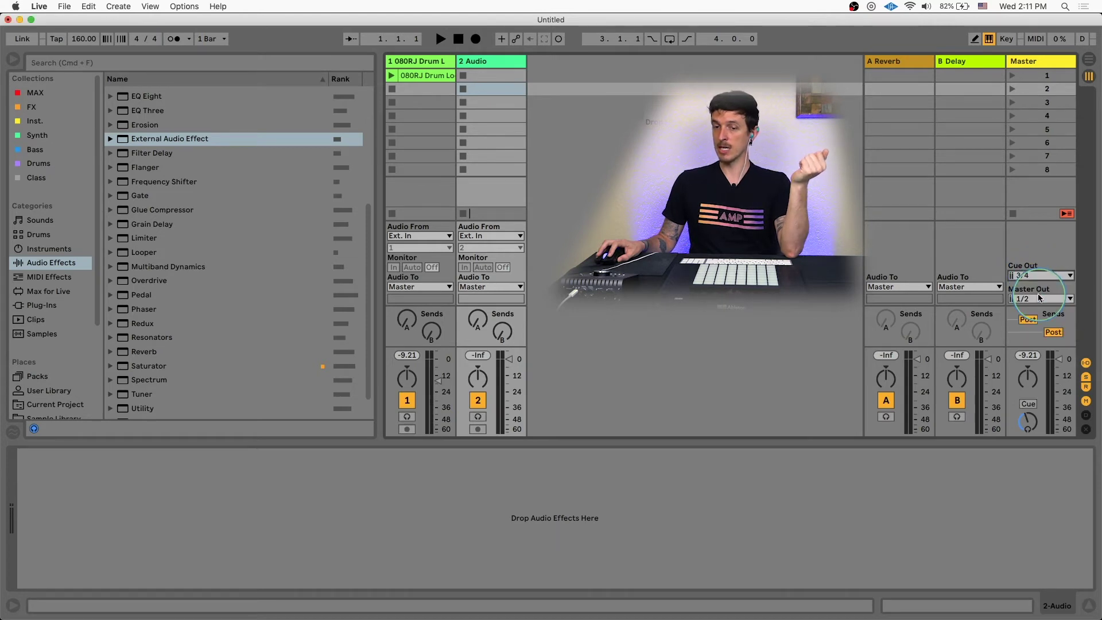
# Step: Set the Master's Solo/Cue switch to Cue, with Cue Out settled on 3/4
pyautogui.click(1029, 405)
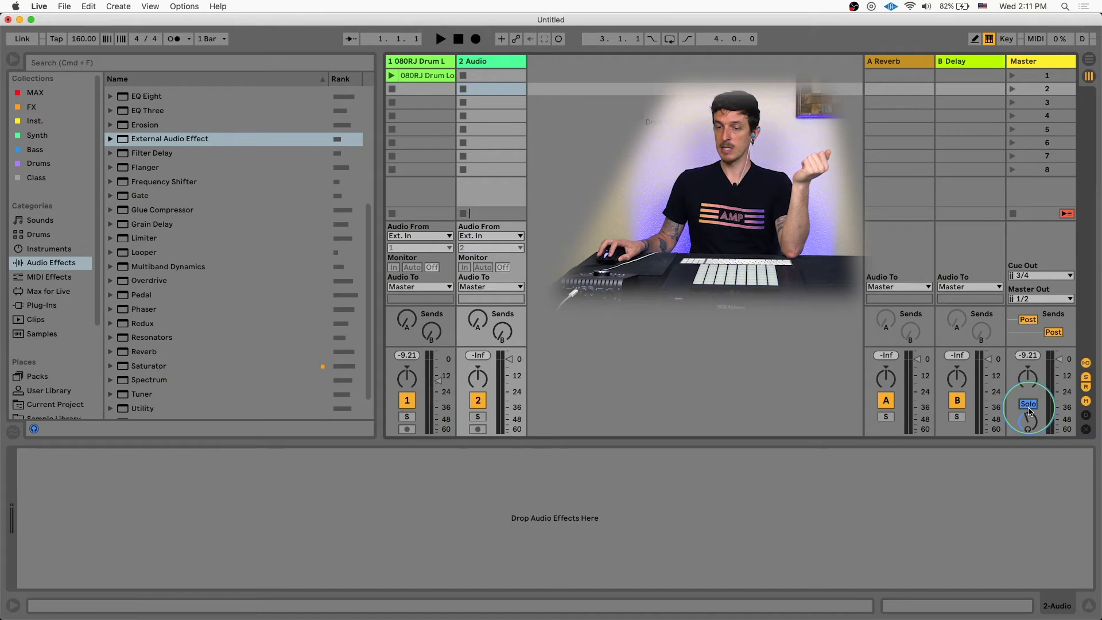
pyautogui.click(1040, 275)
pyautogui.click(1042, 282)
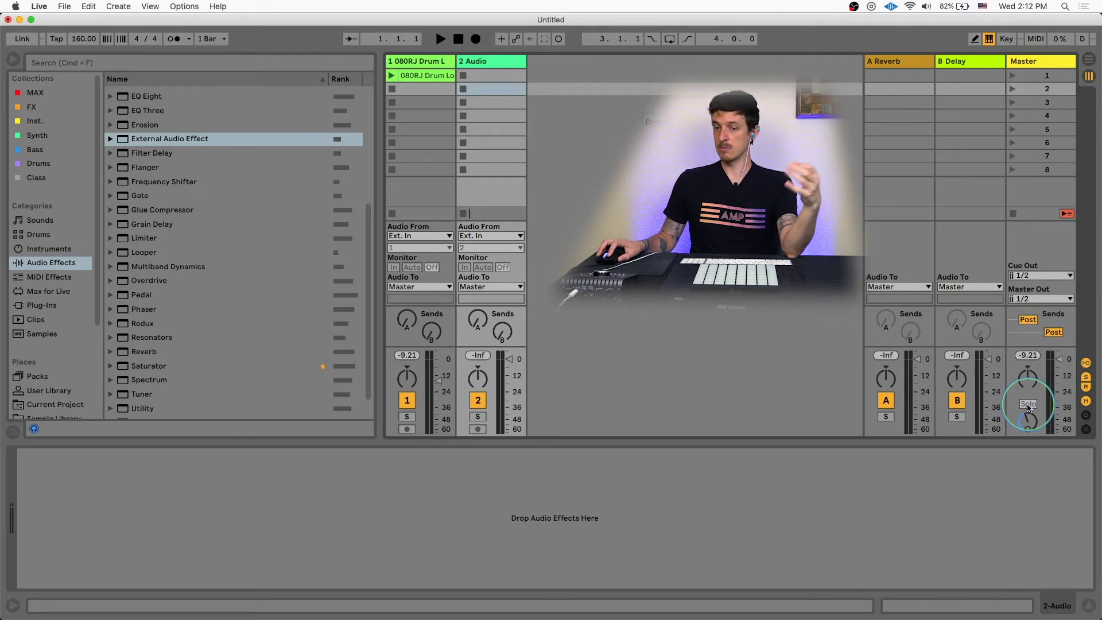
pyautogui.click(1036, 276)
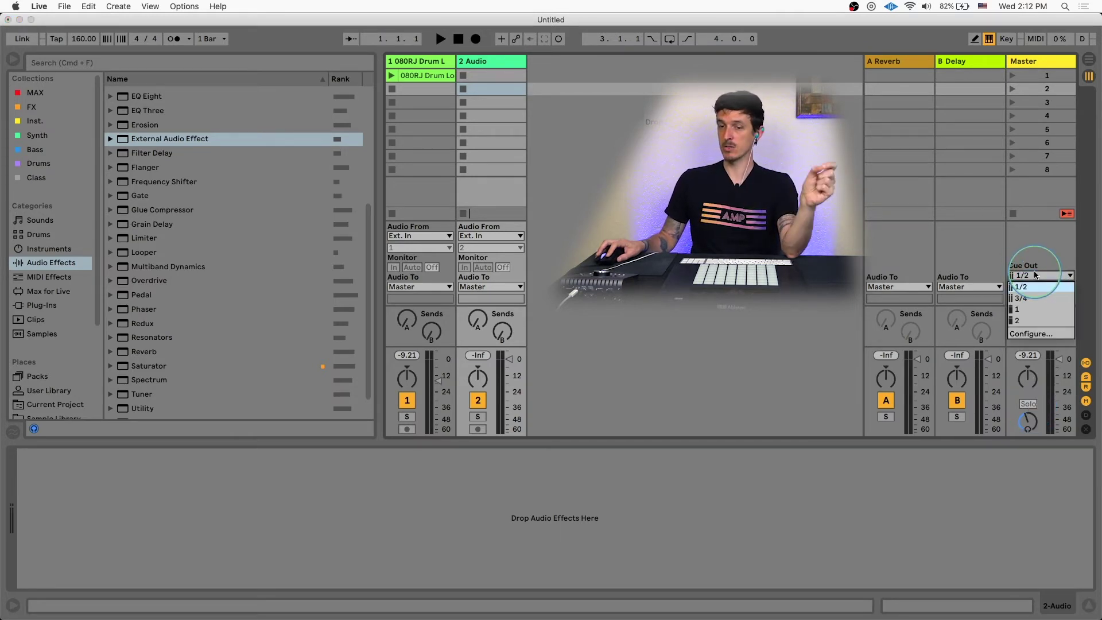
pyautogui.click(1037, 299)
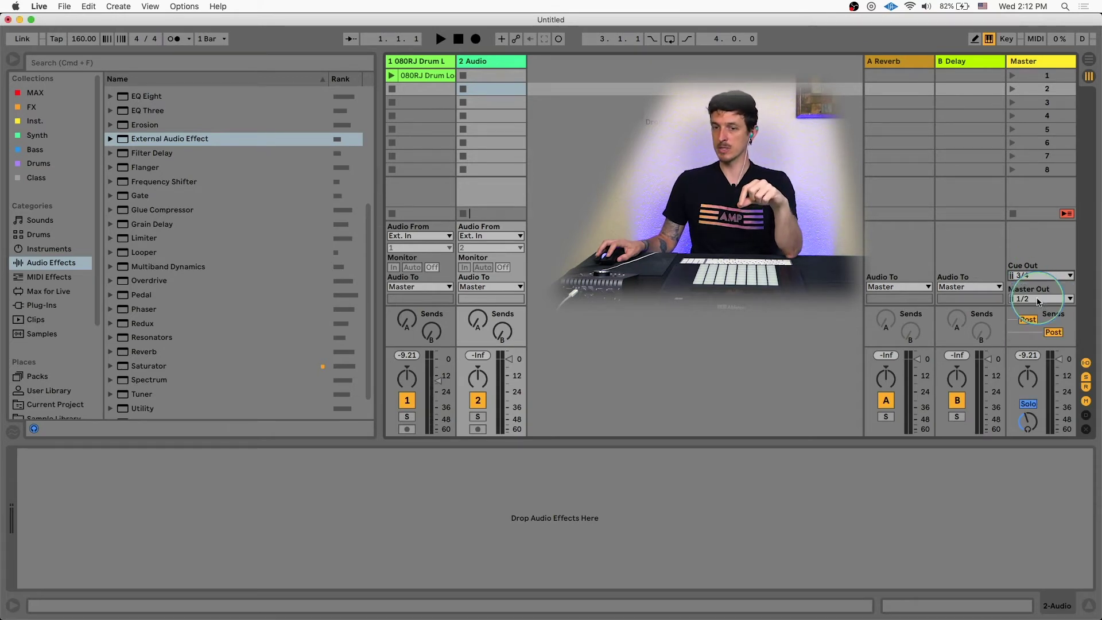
pyautogui.click(1029, 405)
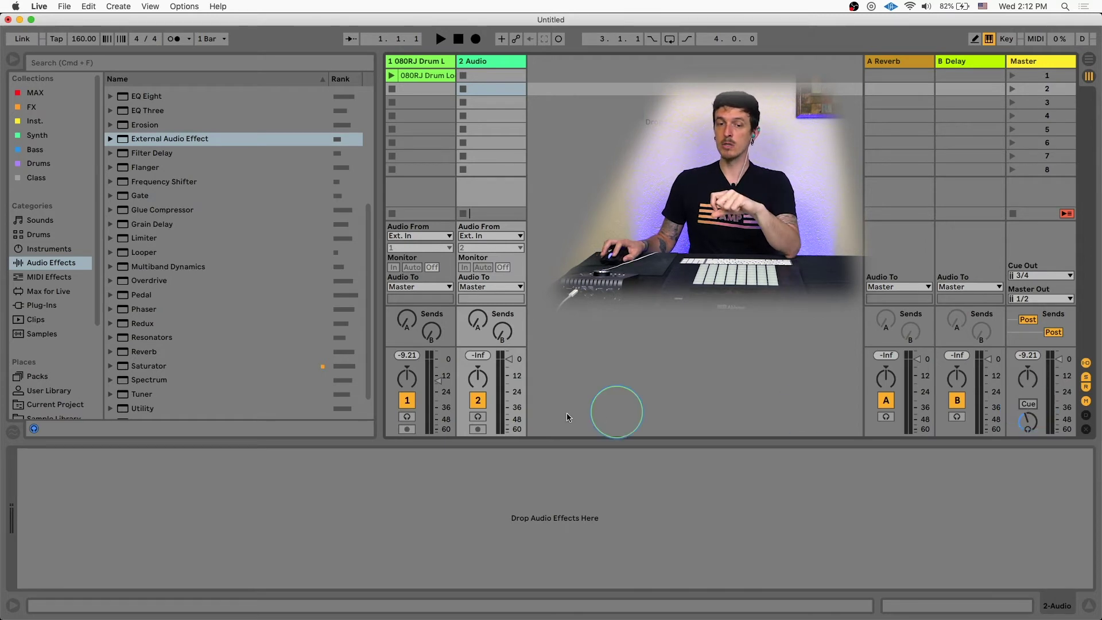
# Step: Cue track 1 to the headphones, launch its drum loop, and toggle the track off and on
pyautogui.click(410, 419)
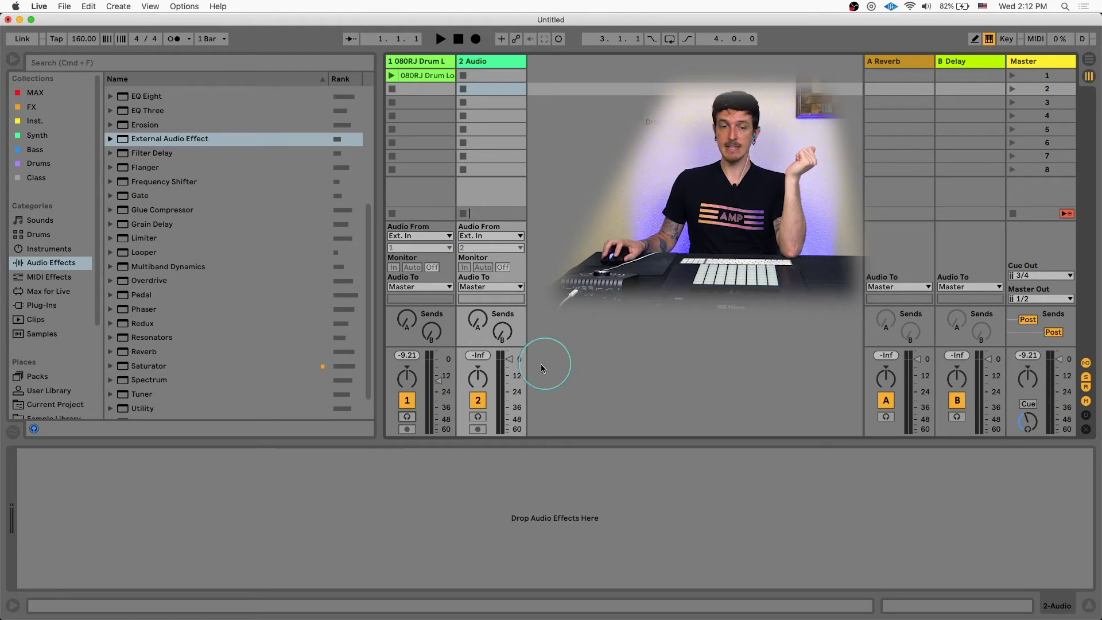
pyautogui.click(391, 75)
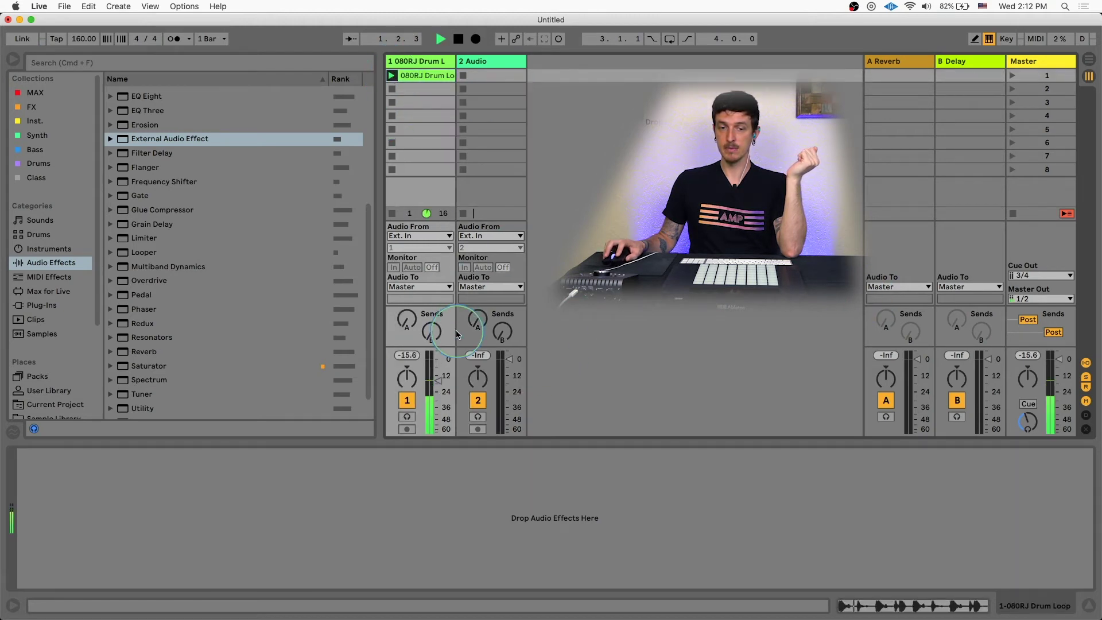
pyautogui.click(444, 384)
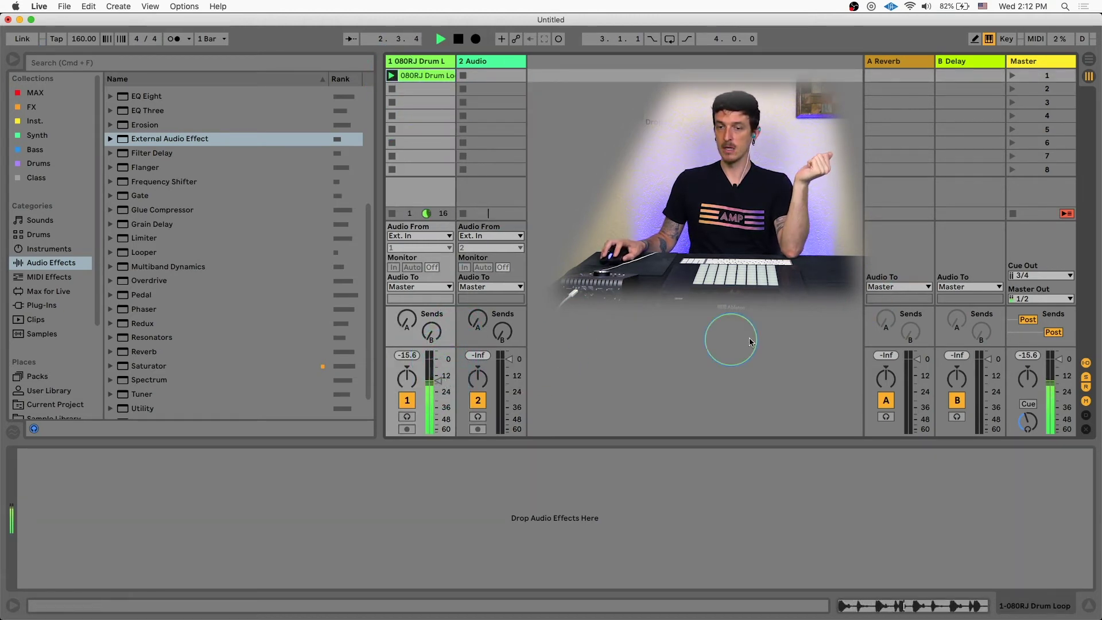
pyautogui.click(405, 401)
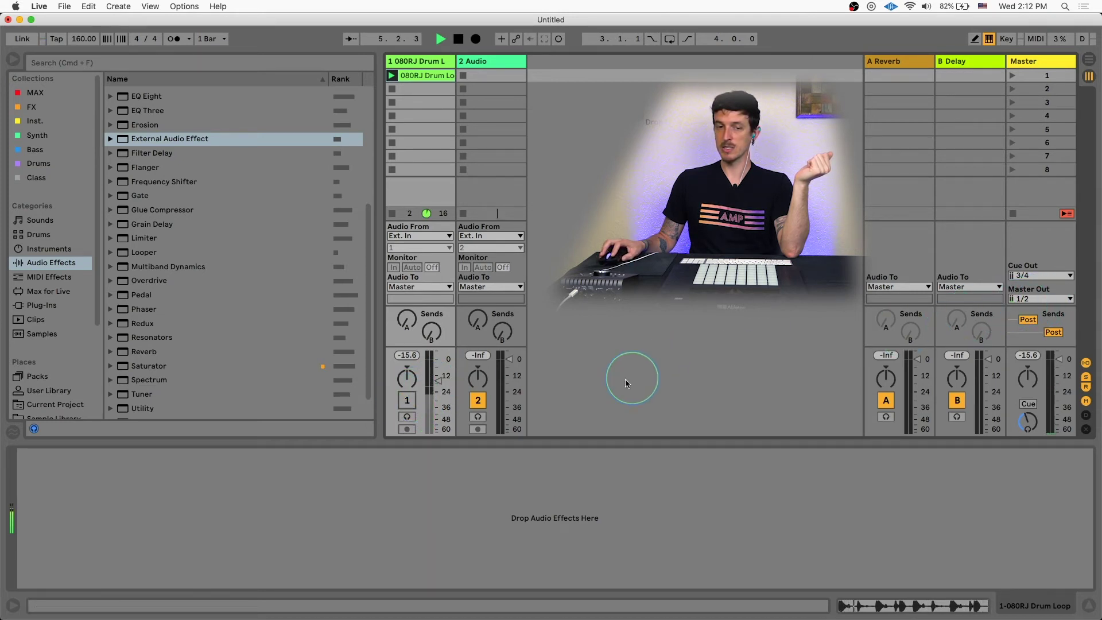
pyautogui.click(407, 401)
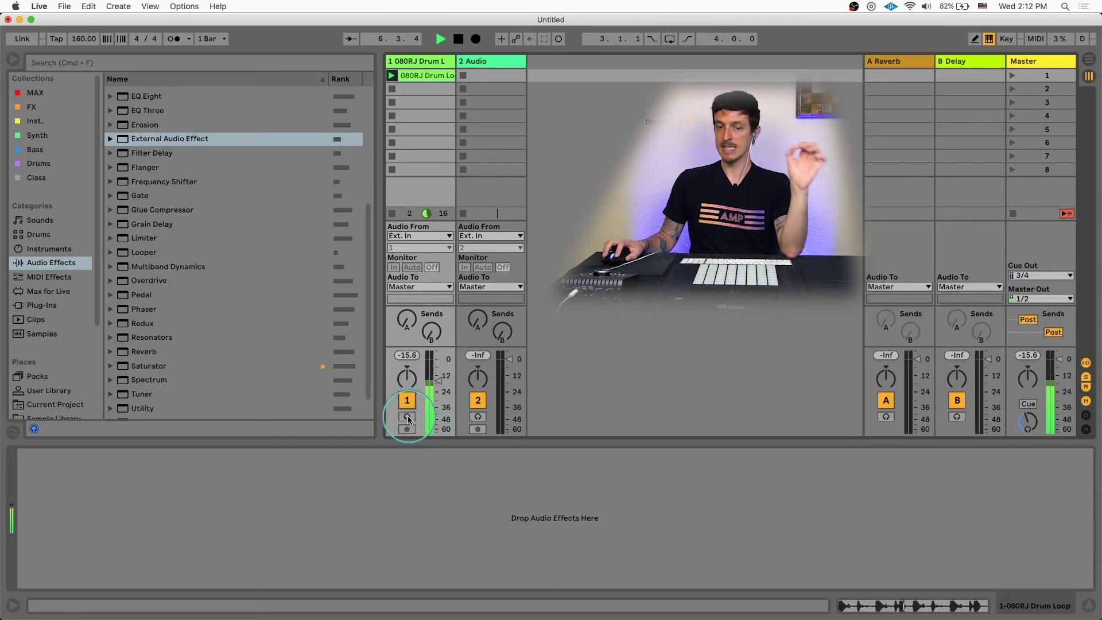
# Step: Re-enable track 1's headphone cue, then stop and restart the drum loop
pyautogui.click(408, 418)
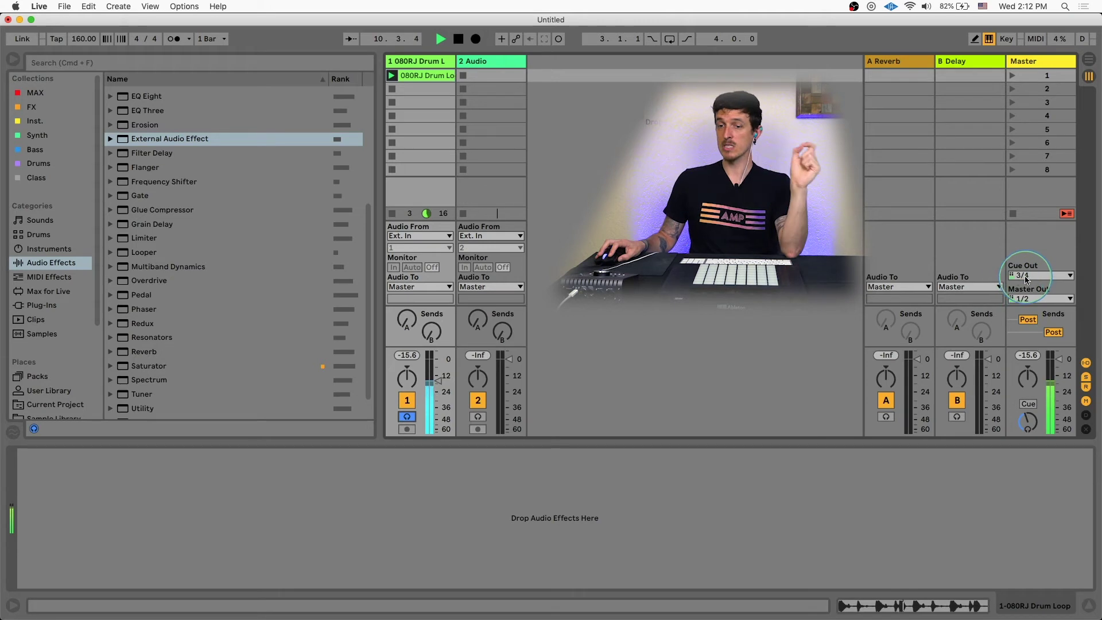
pyautogui.click(392, 129)
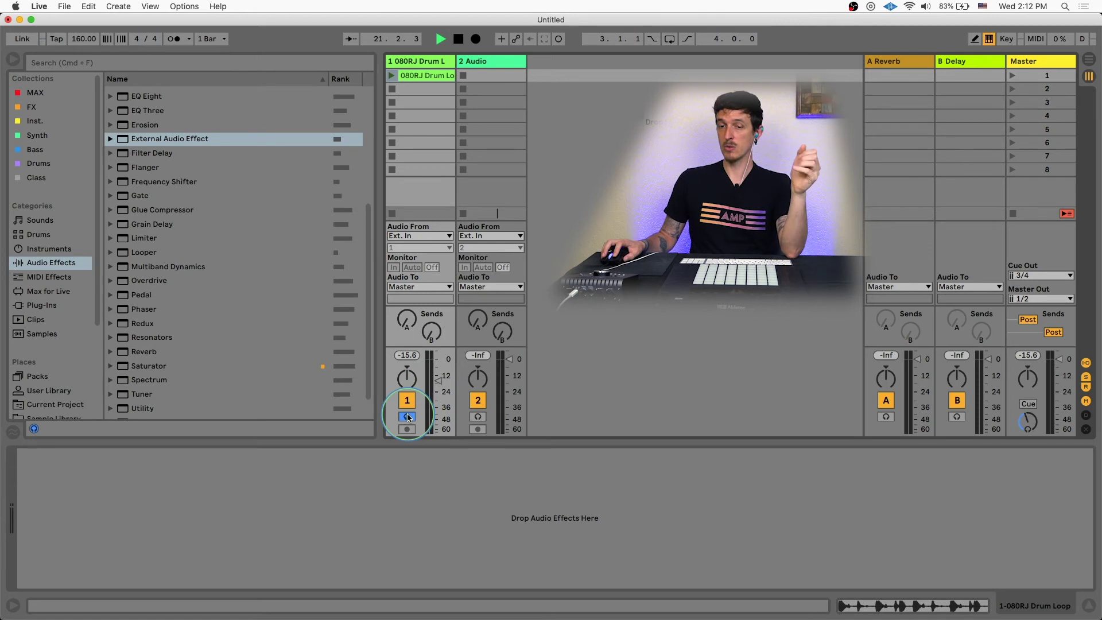
pyautogui.click(392, 75)
pyautogui.click(430, 379)
# Step: Lower track 1 to -34 dB, raise cue volume to -2.6 dB, and move cueing to track 2 and back
pyautogui.moveTo(430, 379); pyautogui.dragTo(431, 434)
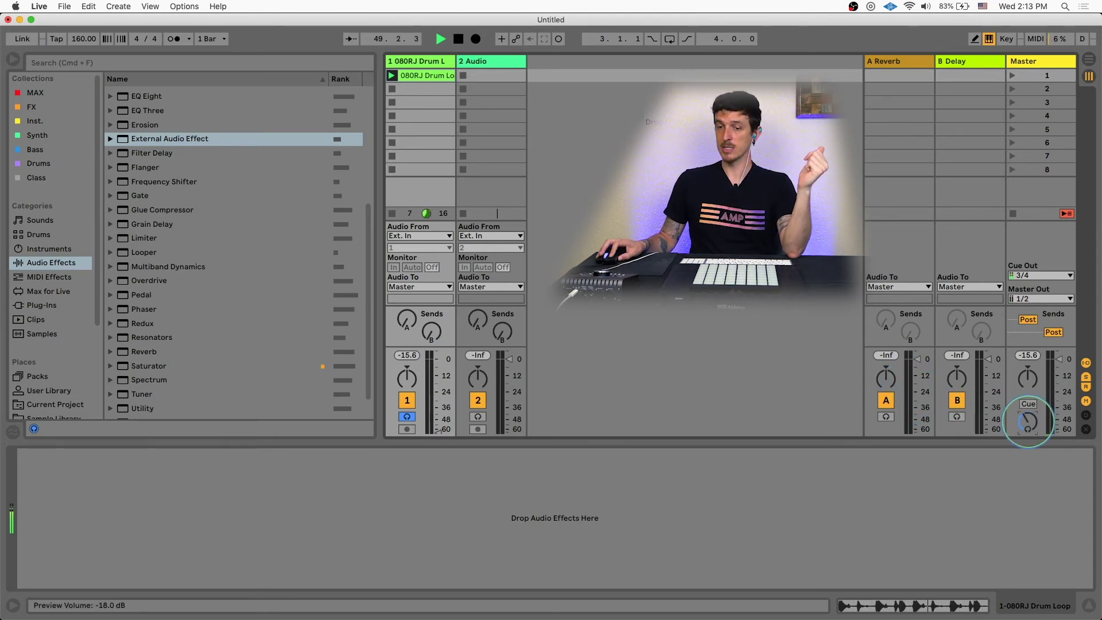
pyautogui.moveTo(1028, 422)
pyautogui.mouseDown()
pyautogui.moveTo(1010, 313)
pyautogui.moveTo(1014, 271)
pyautogui.moveTo(1028, 413)
pyautogui.mouseUp()
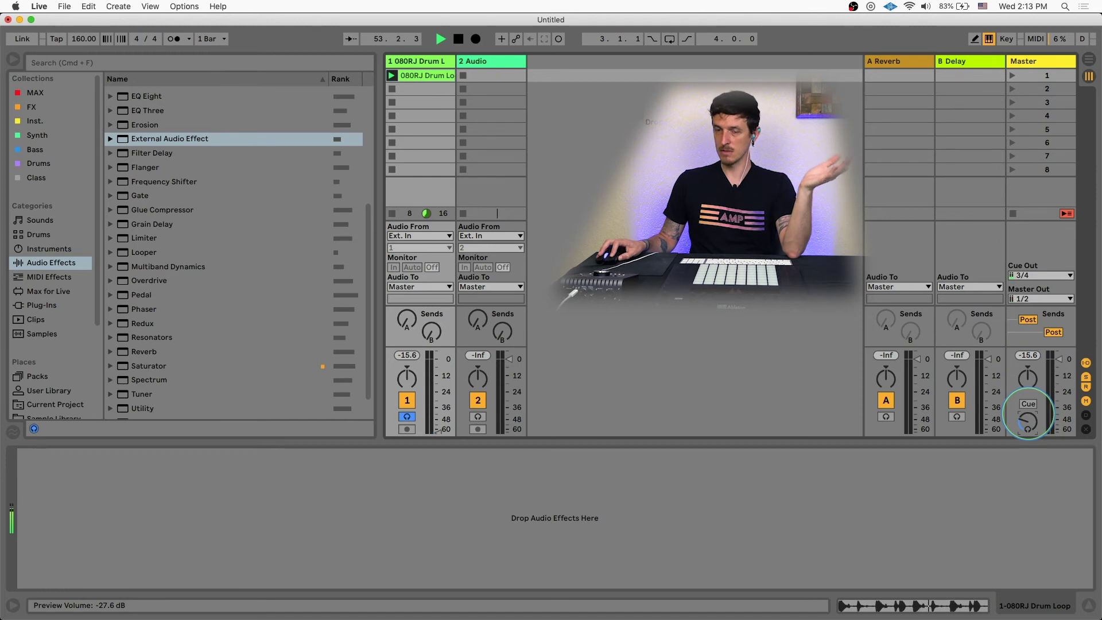
pyautogui.moveTo(1029, 414)
pyautogui.mouseDown()
pyautogui.moveTo(1006, 302)
pyautogui.moveTo(1029, 283)
pyautogui.moveTo(1016, 283)
pyautogui.moveTo(1025, 419)
pyautogui.mouseUp()
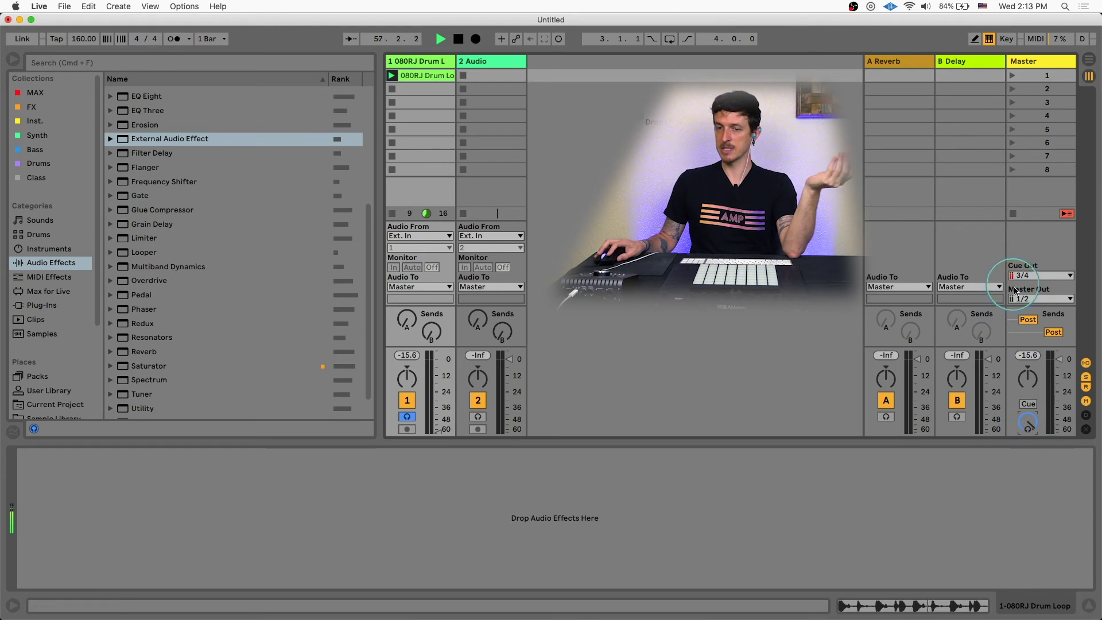
pyautogui.moveTo(1029, 424); pyautogui.dragTo(1028, 424)
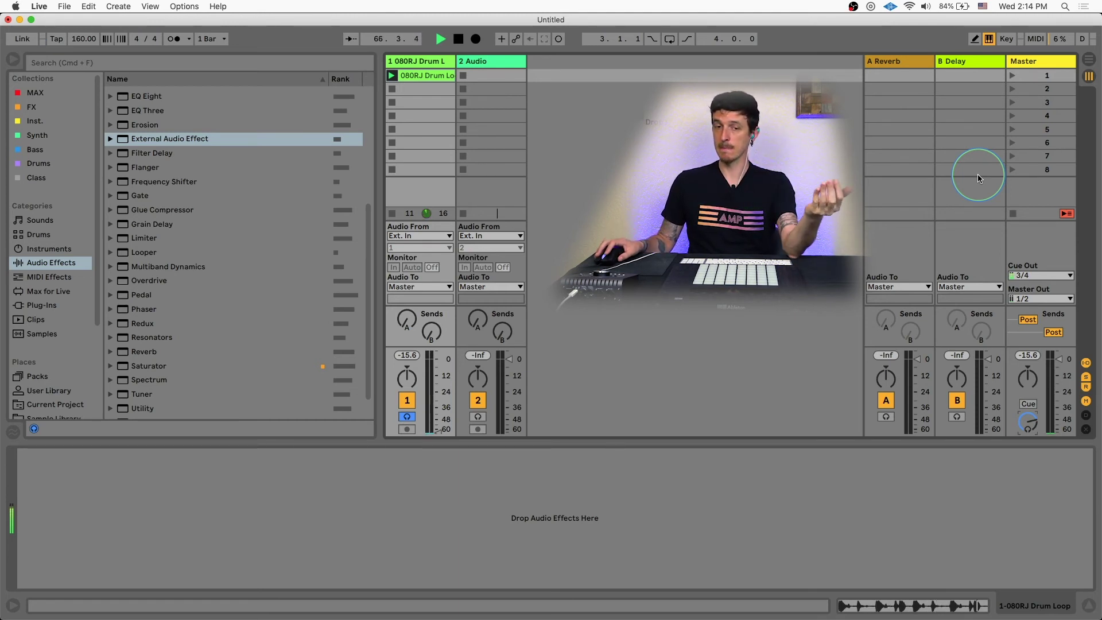
pyautogui.click(479, 417)
pyautogui.click(407, 417)
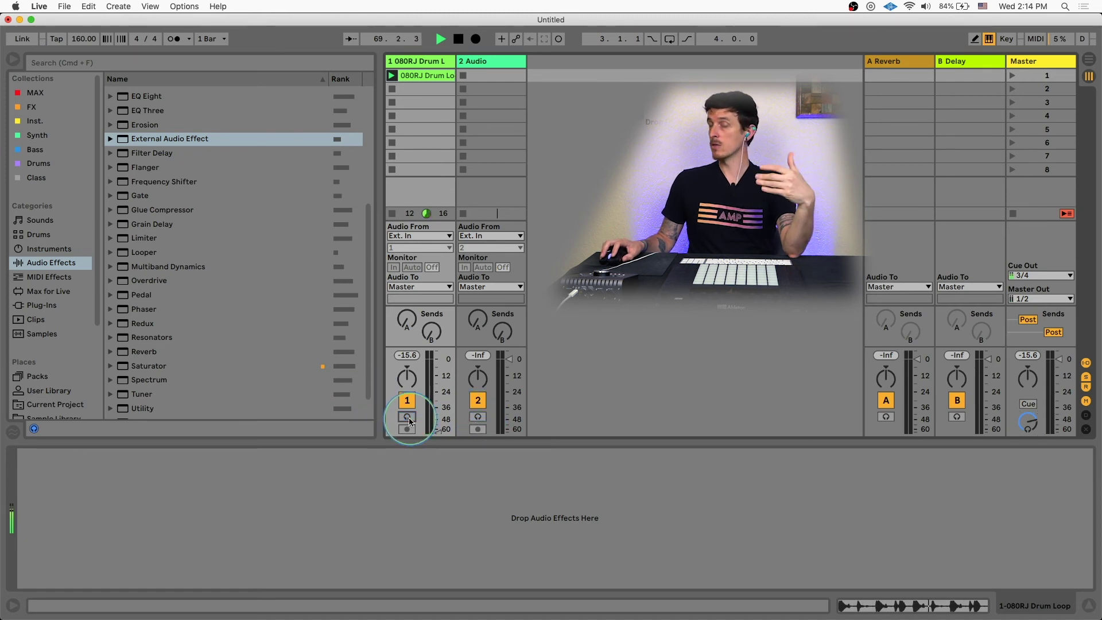